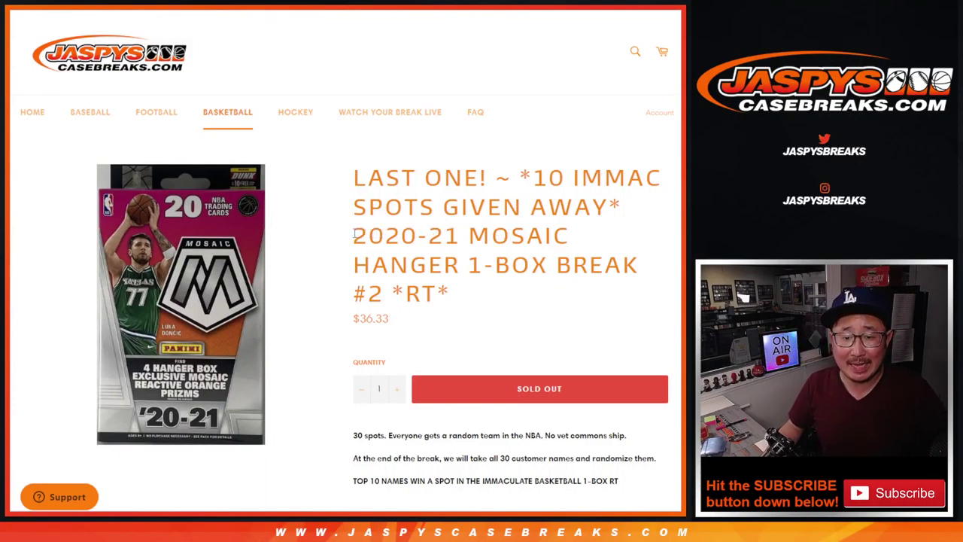
Highlight the Mosaic Hanger break title and go to the Random.org randomizer holding the 30 names
drag(353, 234, 464, 295)
key(ctrl+Tab)
Shuffle the 30 customer names on Random.org about ten times
click(38, 403)
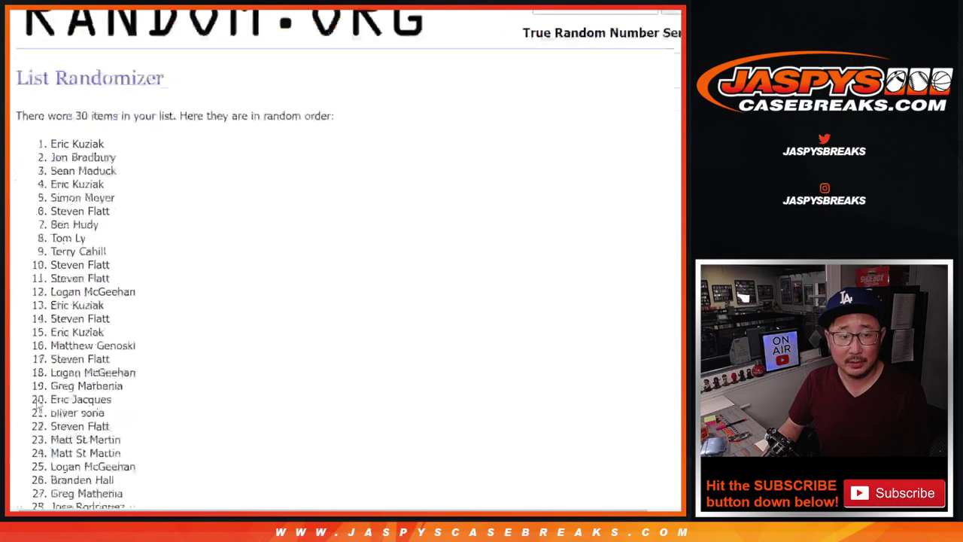
scroll(40, 404, down, 10)
click(38, 402)
scroll(38, 404, down, 10)
click(39, 401)
scroll(38, 404, down, 10)
click(38, 402)
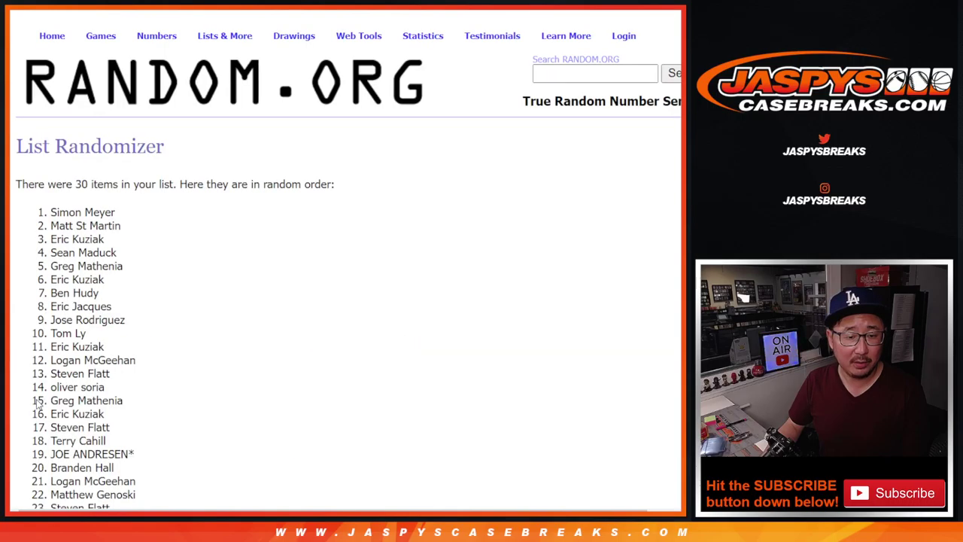
scroll(38, 404, down, 10)
click(39, 402)
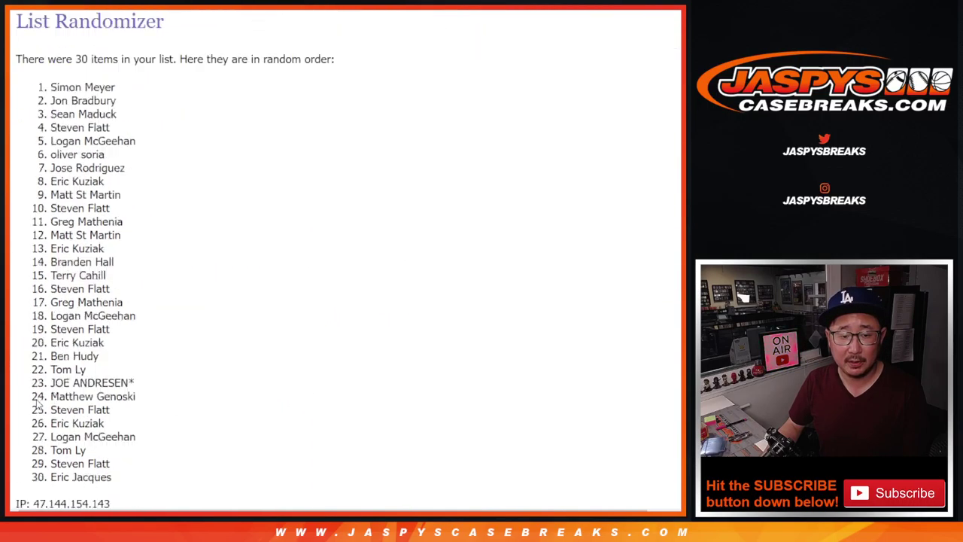
scroll(38, 404, down, 10)
click(38, 402)
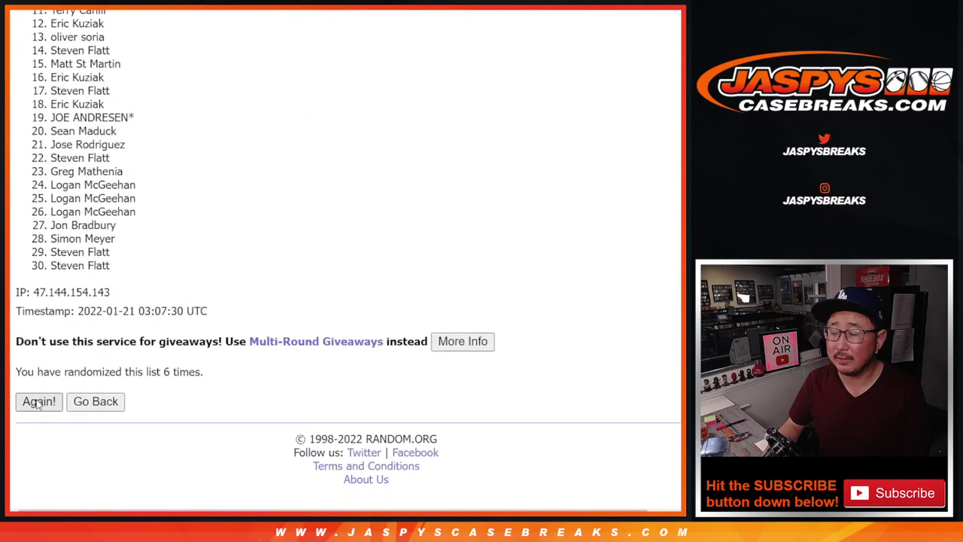
click(38, 402)
scroll(39, 404, down, 10)
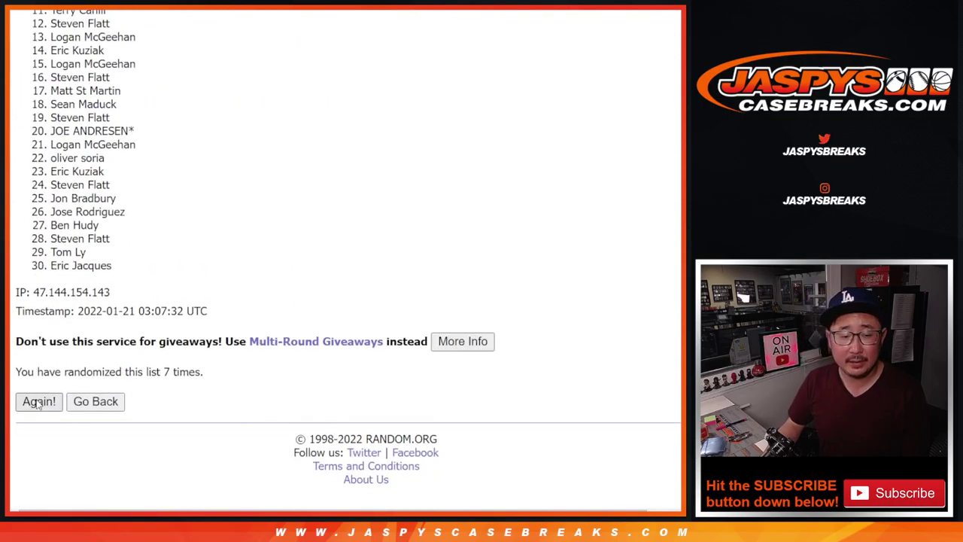
click(38, 402)
scroll(39, 402, down, 10)
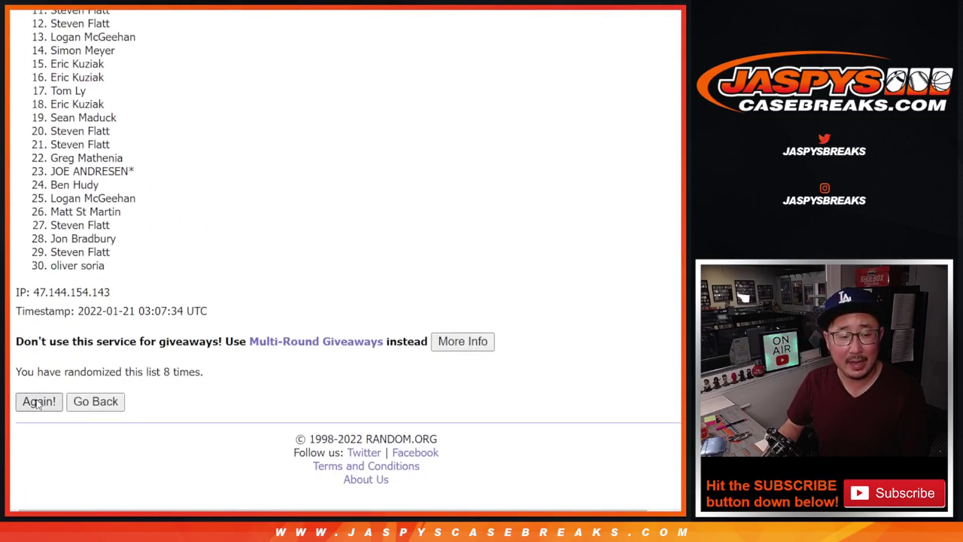
click(38, 402)
Refresh the page and select all 30 randomized names
key(F5)
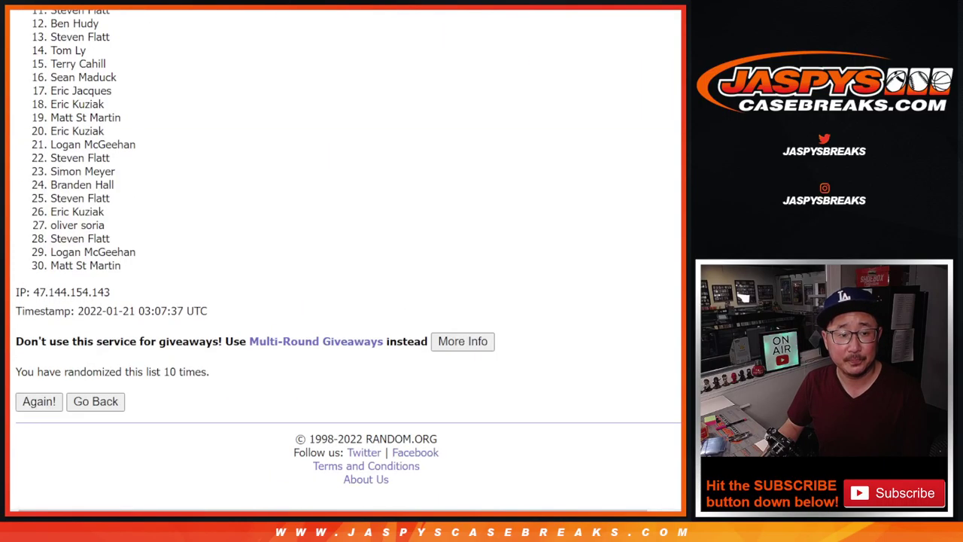
scroll(170, 266, up, 15)
drag(52, 218, 130, 265)
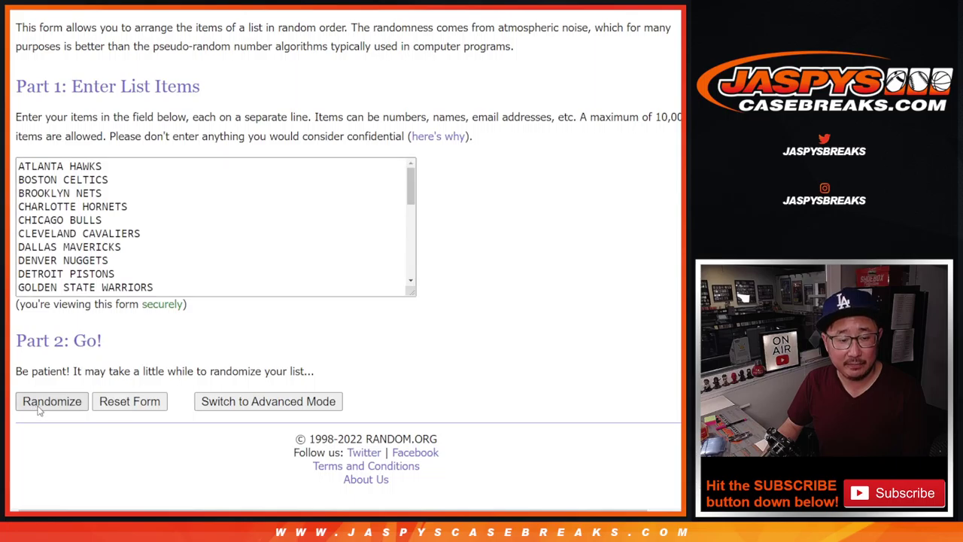
Randomize the 30 NBA teams on Random.org ten times, then return to the spreadsheet
click(39, 404)
scroll(42, 406, down, 5)
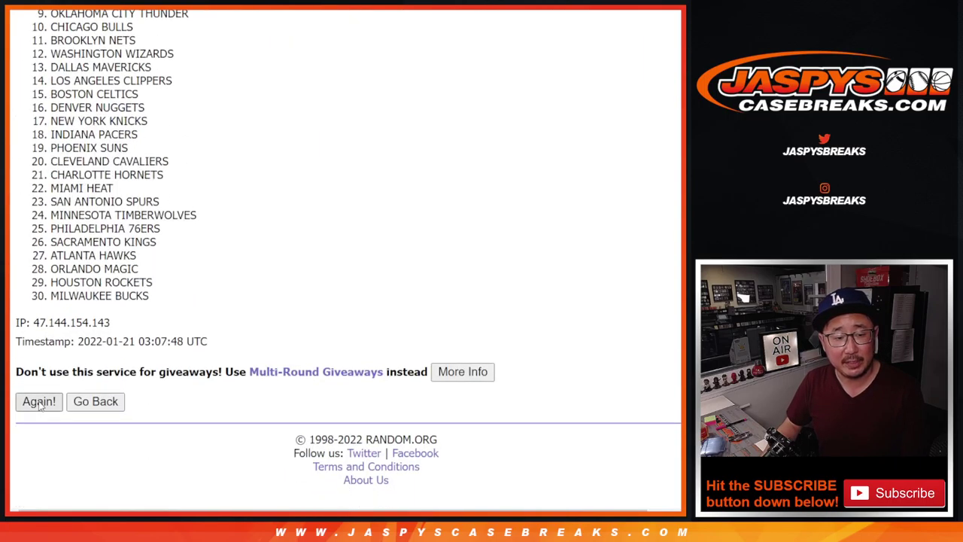
click(39, 402)
scroll(41, 406, down, 5)
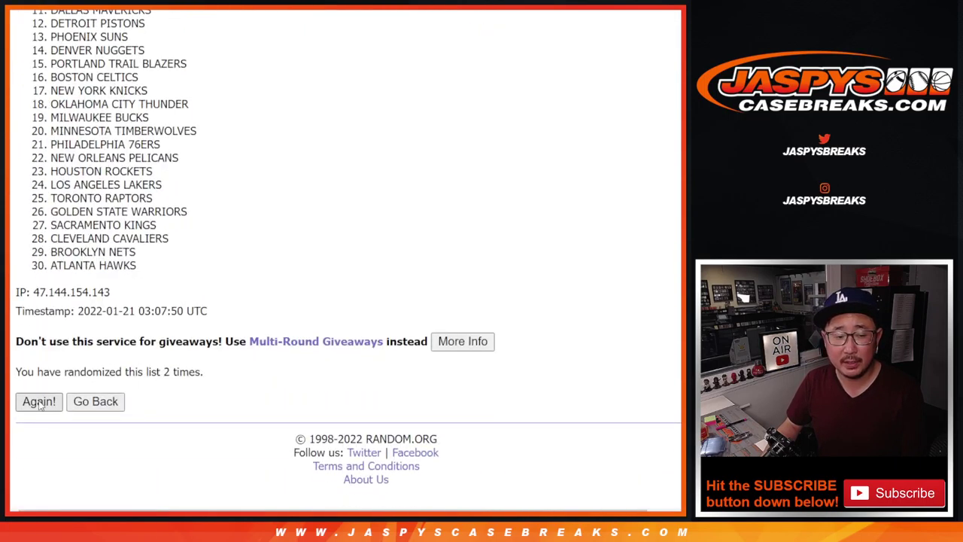
click(39, 402)
scroll(41, 406, down, 5)
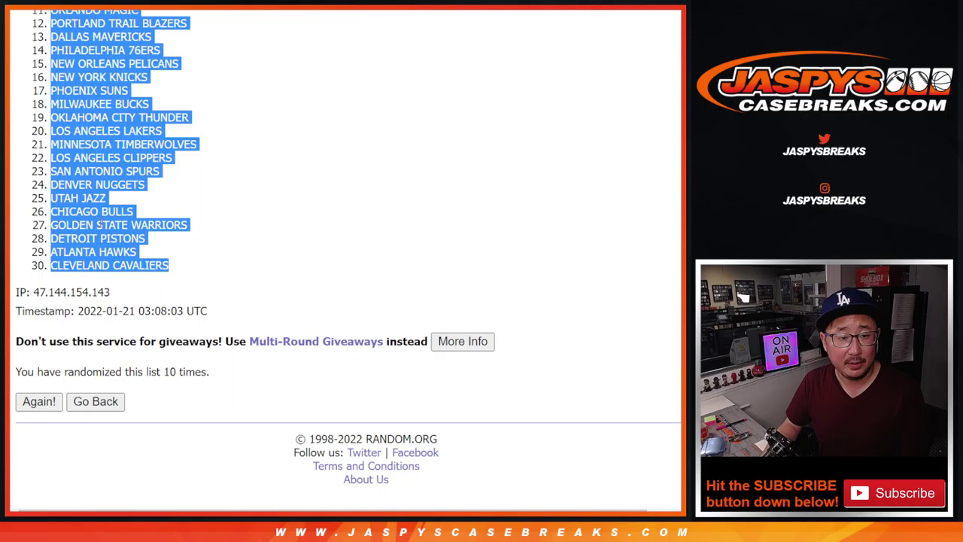
key(alt+Tab)
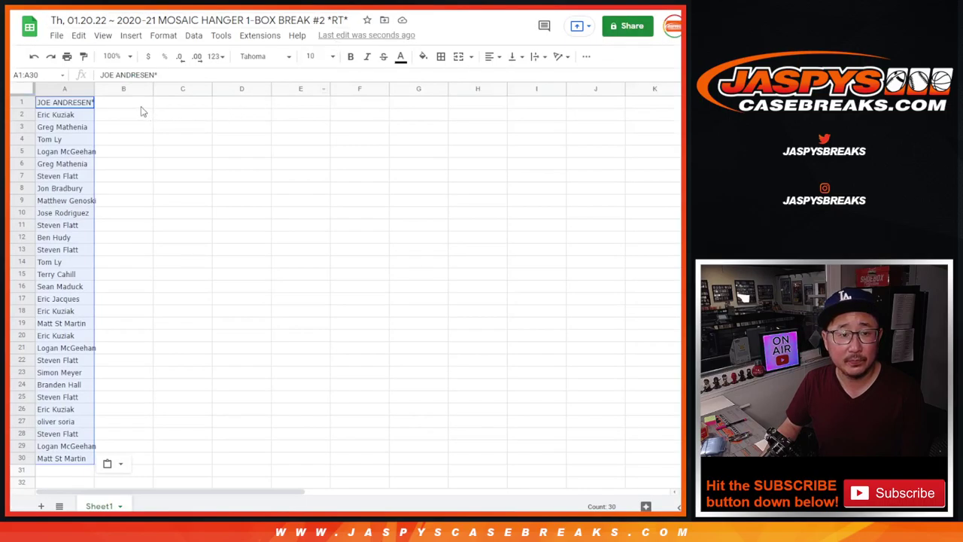
Paste the randomized teams into column B and set all cells to Didact Gothic size 12
right_click(143, 108)
click(144, 154)
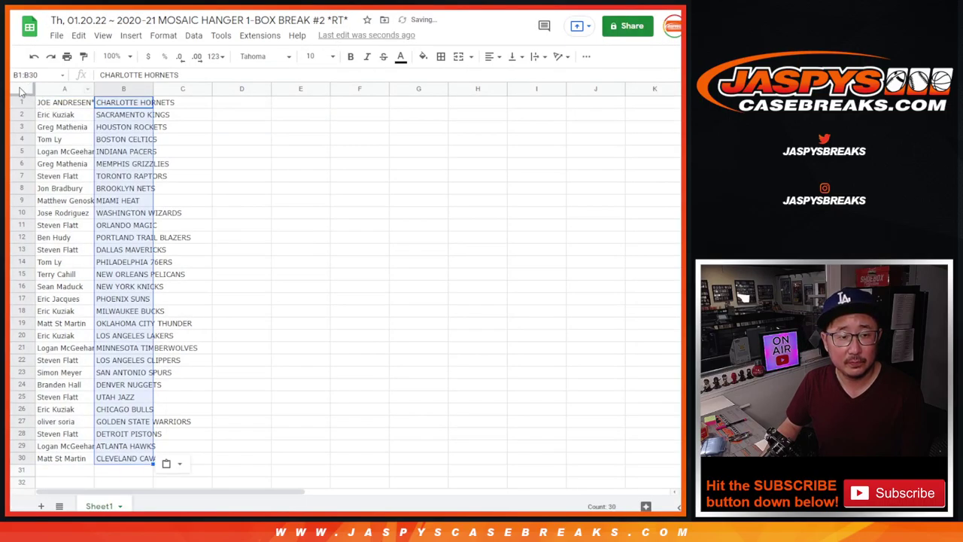
click(22, 89)
click(263, 56)
click(291, 172)
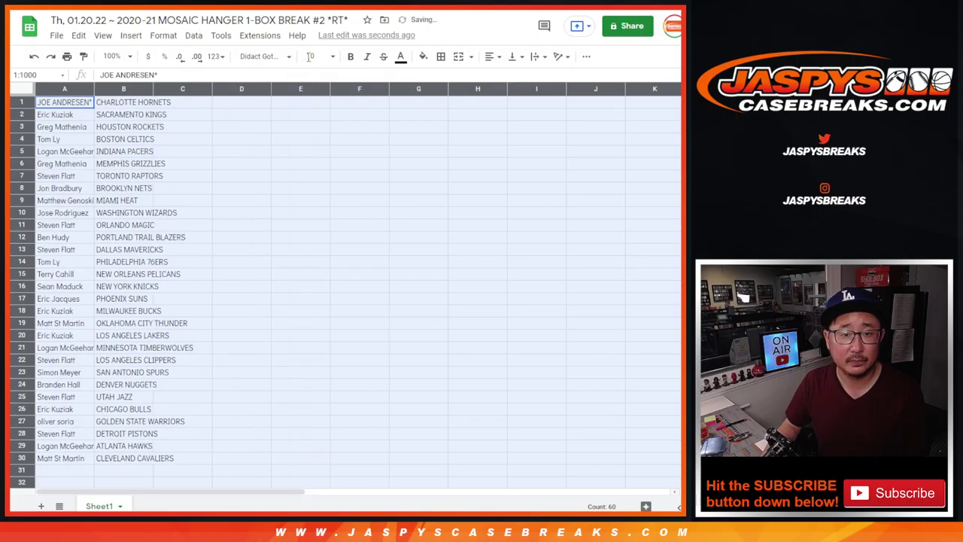
click(312, 56)
click(315, 194)
Zoom to 150% and review the pairs in A1:B15, then A16:B30
click(114, 57)
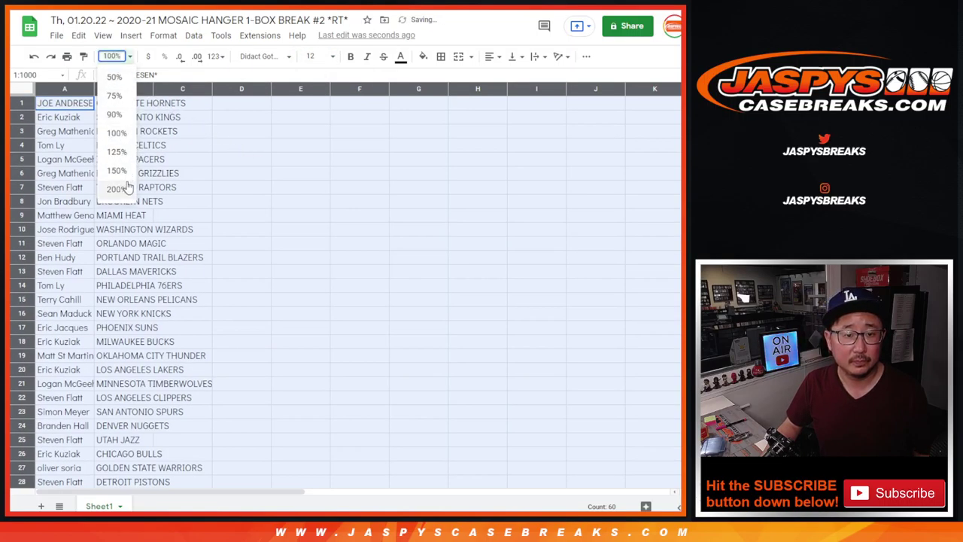
click(117, 170)
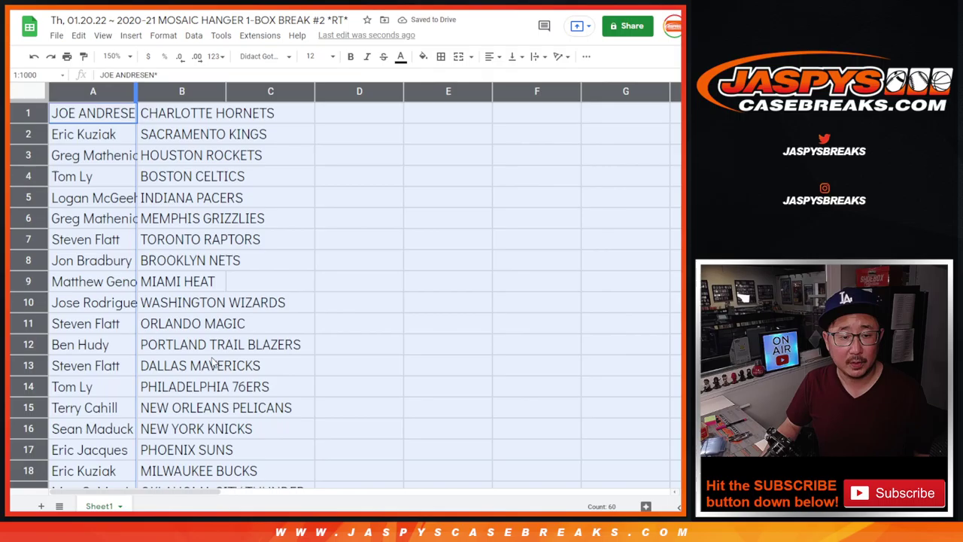
shift+click(220, 412)
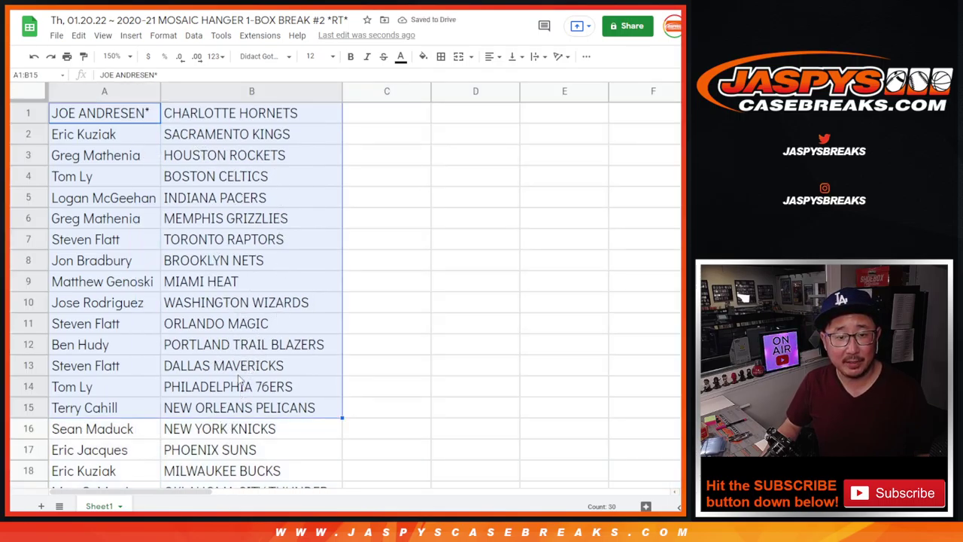
scroll(238, 406, down, 5)
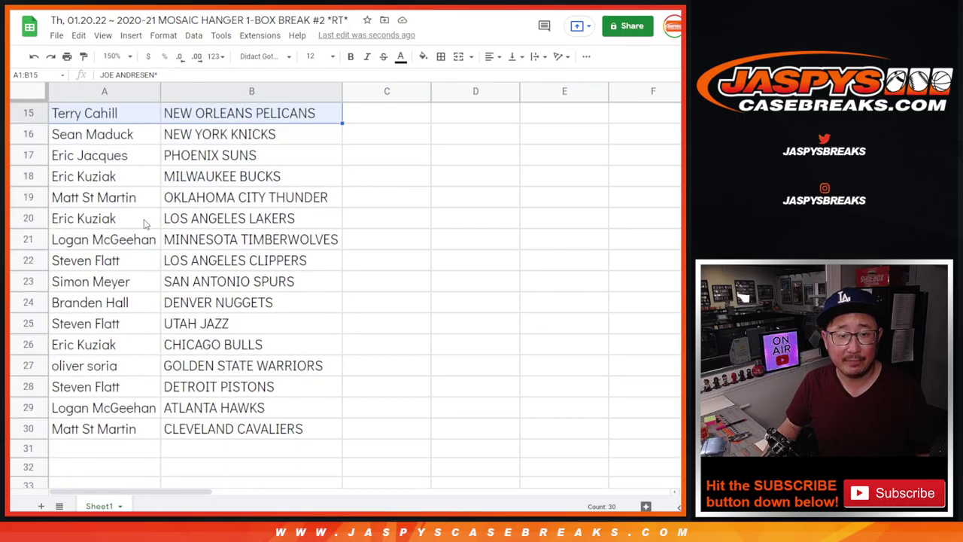
click(121, 139)
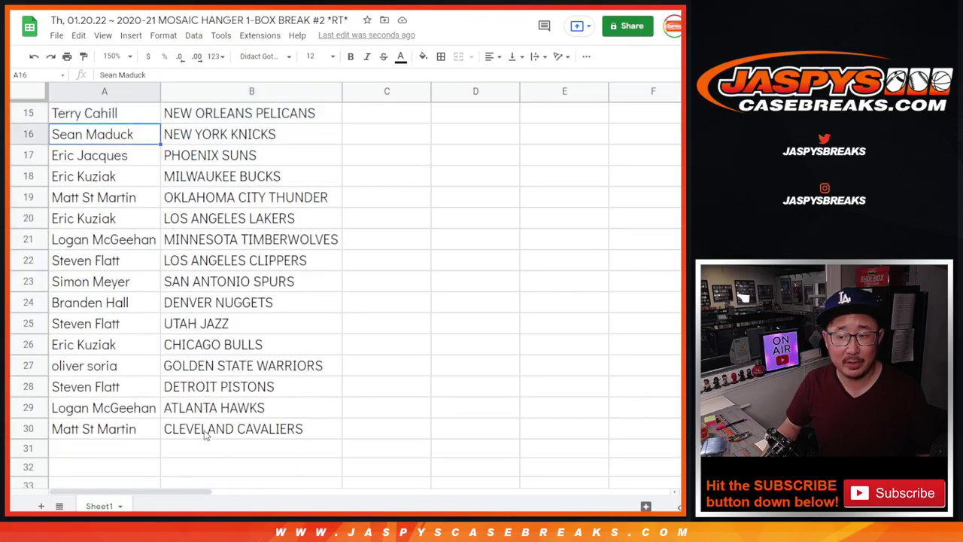
shift+click(208, 431)
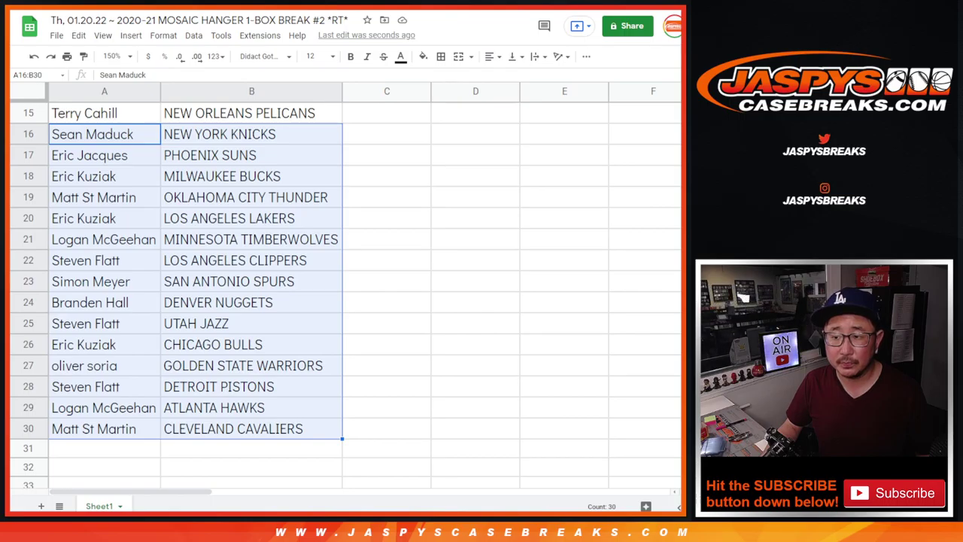
scroll(349, 235, up, 5)
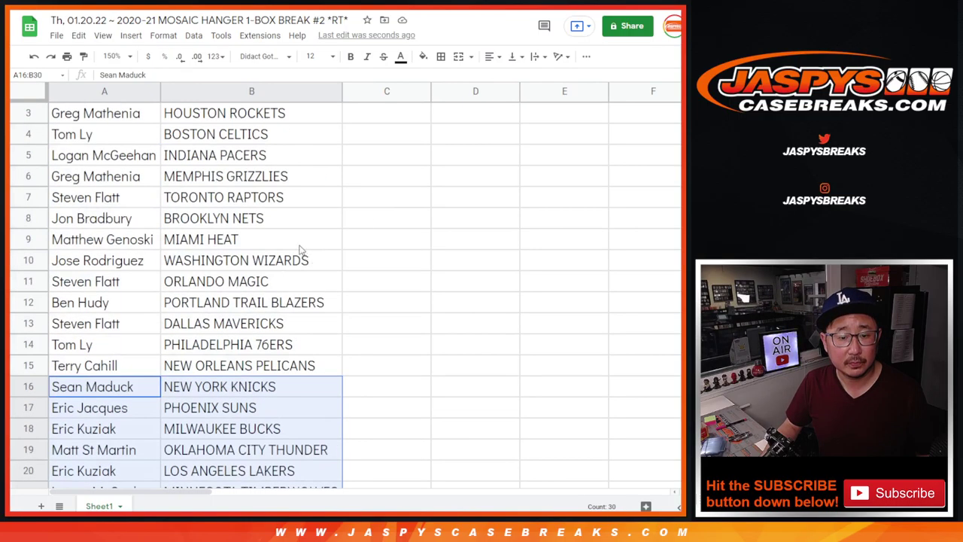
Zoom to 90%, sort the sheet A to Z by team, and add all borders
click(111, 57)
click(114, 113)
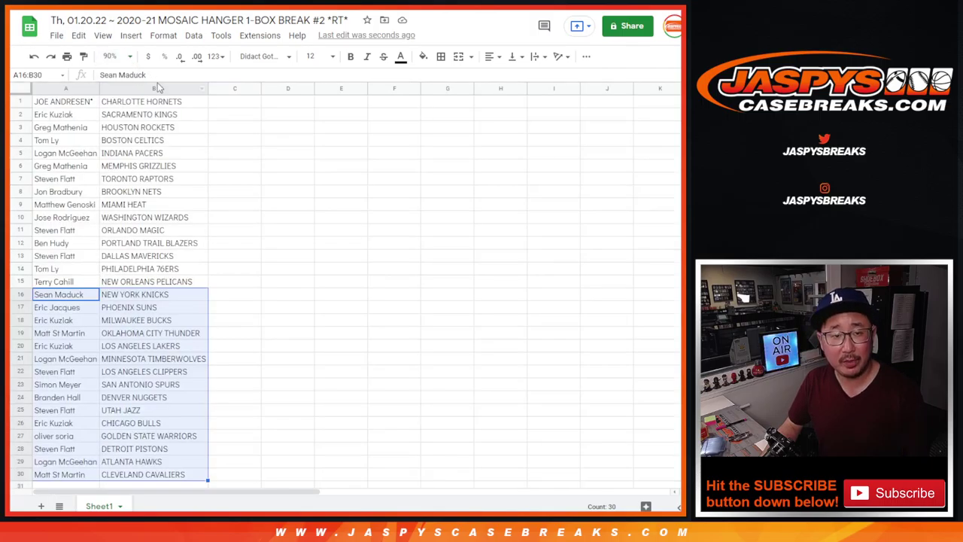
right_click(155, 88)
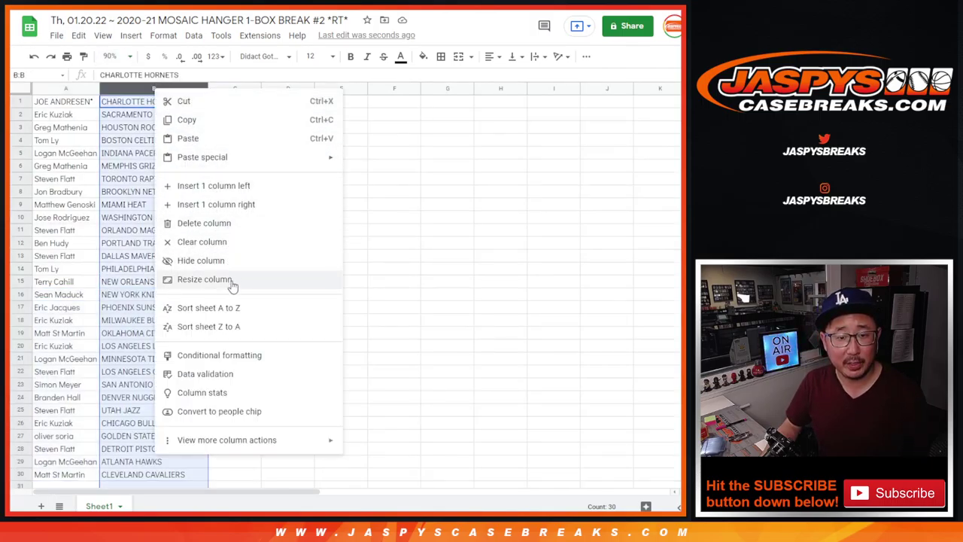
click(218, 307)
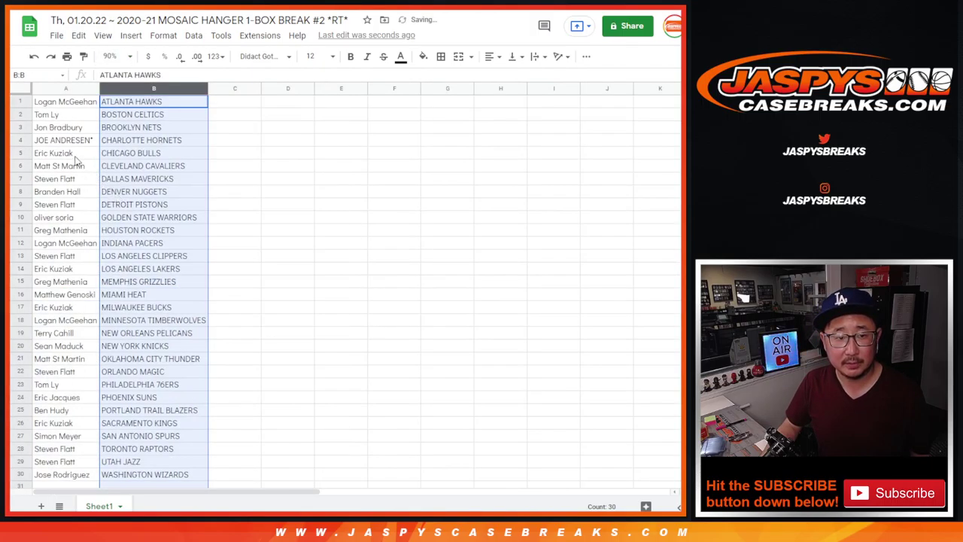
click(441, 56)
click(445, 79)
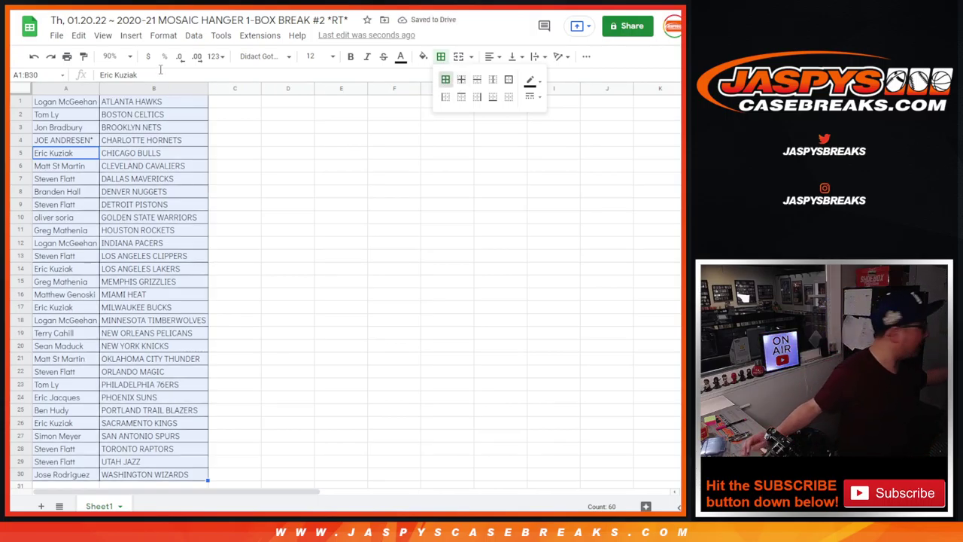
Print the list in portrait orientation with the workbook title as a header
click(67, 57)
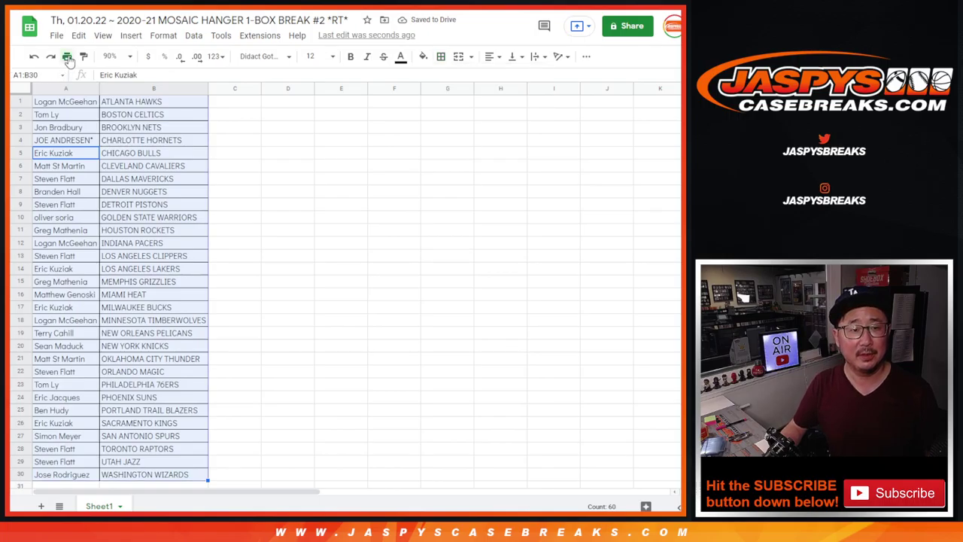
click(613, 165)
click(600, 316)
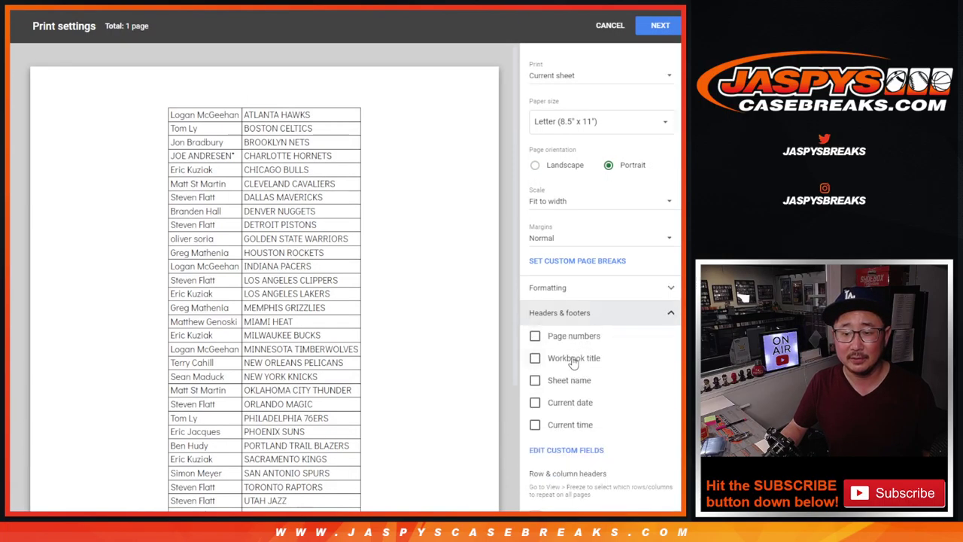
click(534, 358)
click(660, 25)
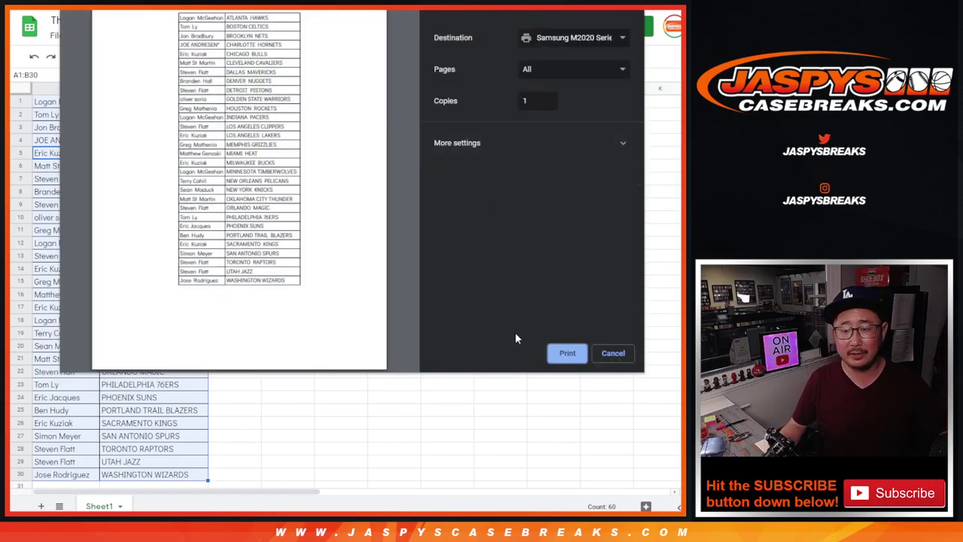
click(567, 352)
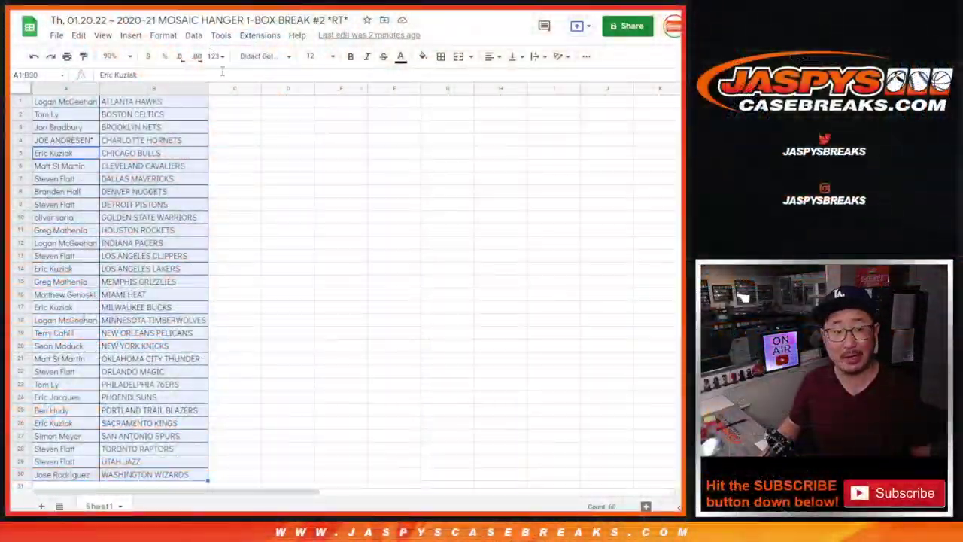
Copy the names in A1:A30 and paste them into Random.org's List Randomizer box
click(85, 105)
scroll(129, 173, down, 3)
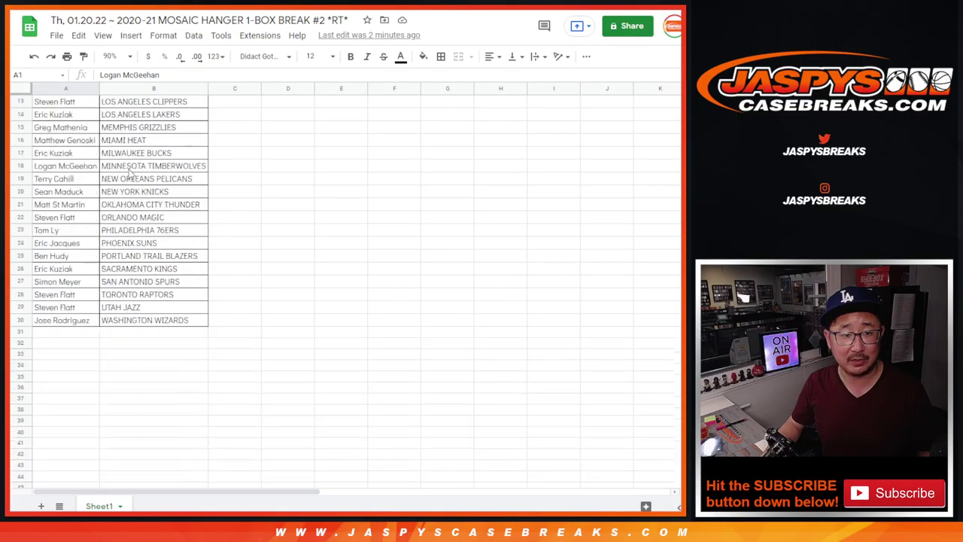
shift+click(93, 324)
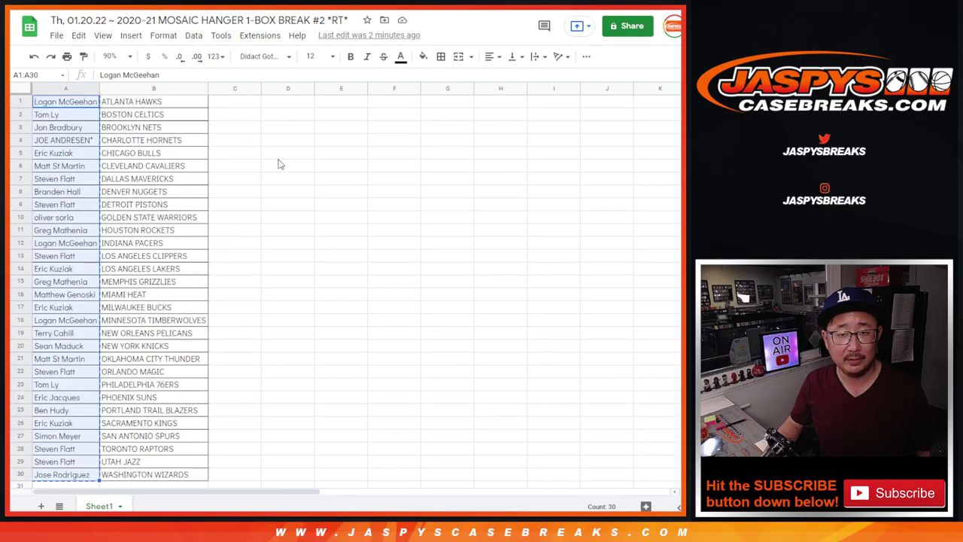
key(ctrl+Tab)
key(ctrl+Tab)
click(260, 333)
Roll two dice on Random.org's Dice Roller and highlight part of the Jaspys product title
scroll(349, 385, up, 7)
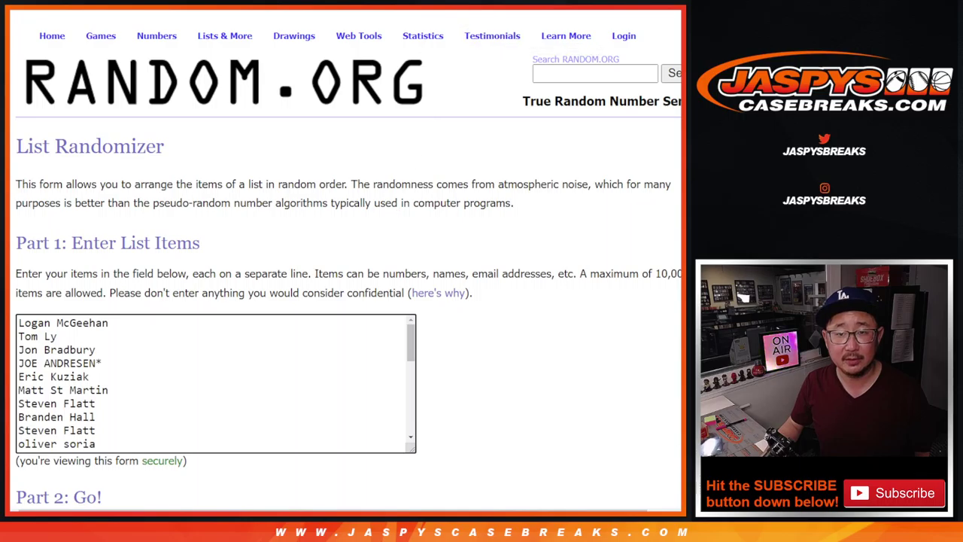
key(ctrl+Tab)
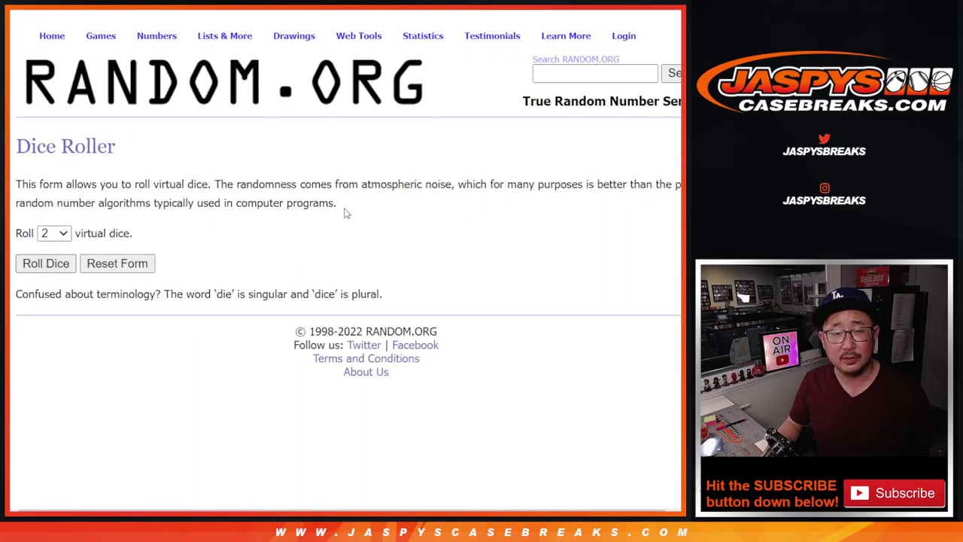
key(Return)
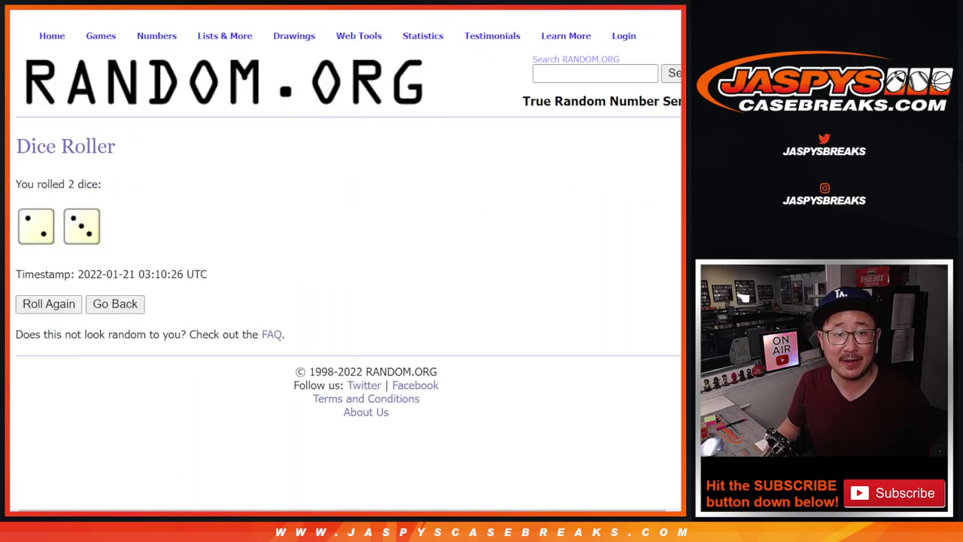
key(ctrl+Tab)
drag(519, 178, 586, 179)
key(ctrl+shift+Tab)
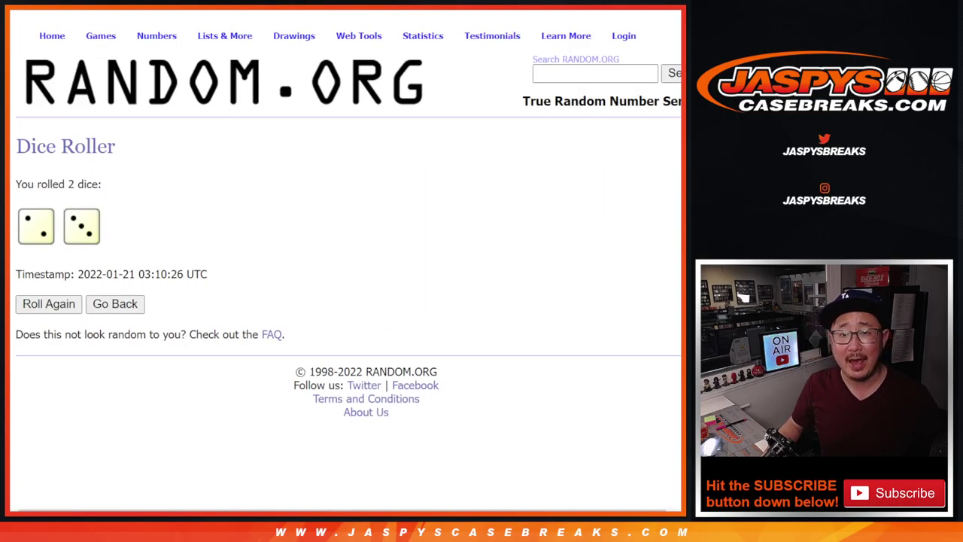
key(ctrl+shift+Tab)
scroll(495, 177, down, 2)
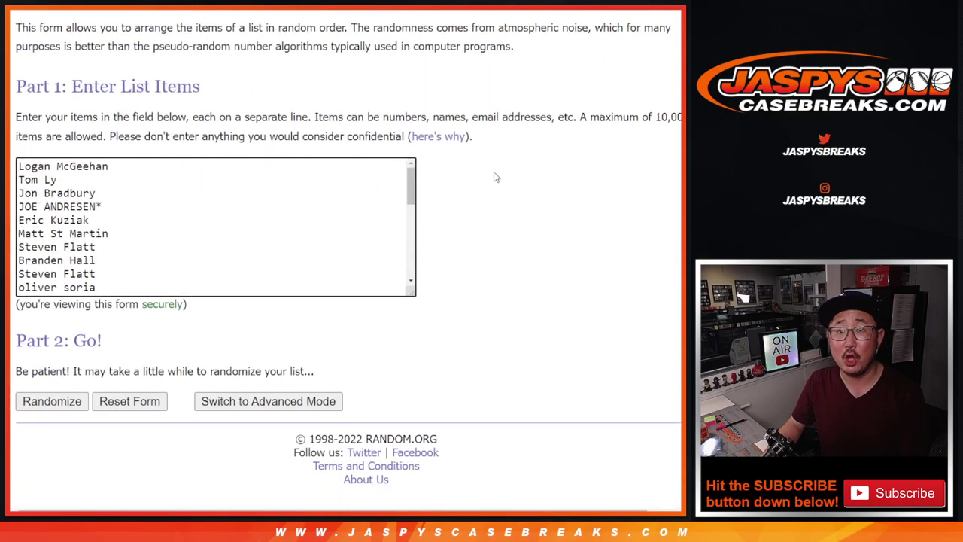
Randomize the 30 customer names in the List Randomizer five times
click(42, 403)
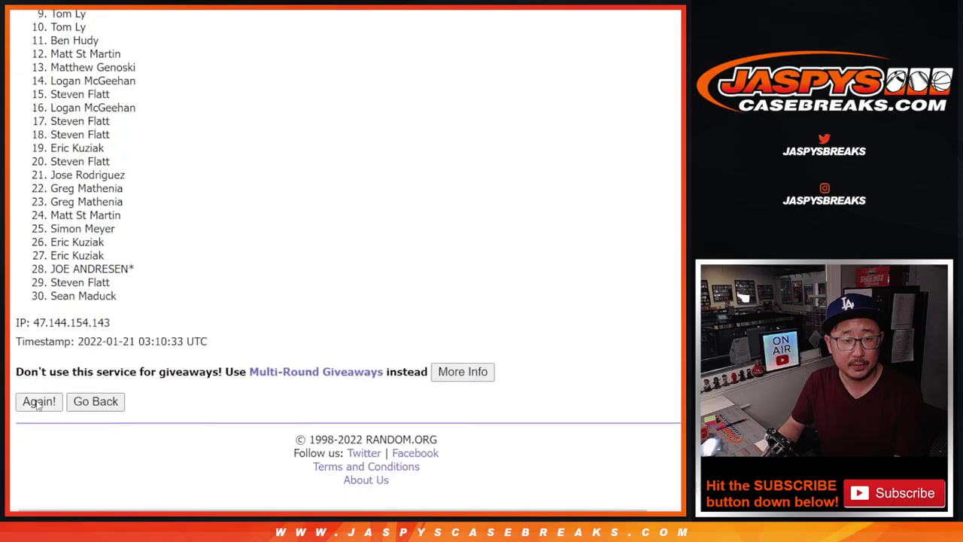
click(38, 402)
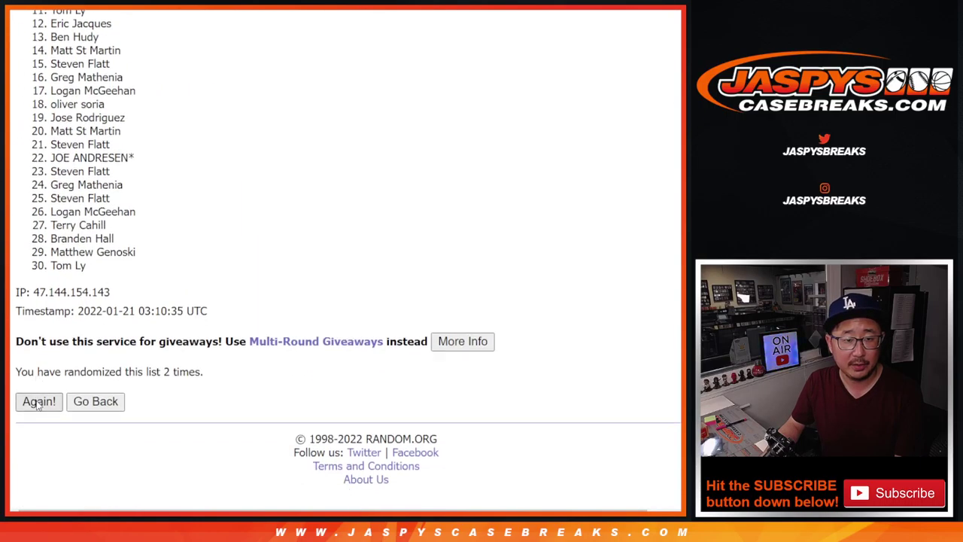
click(38, 402)
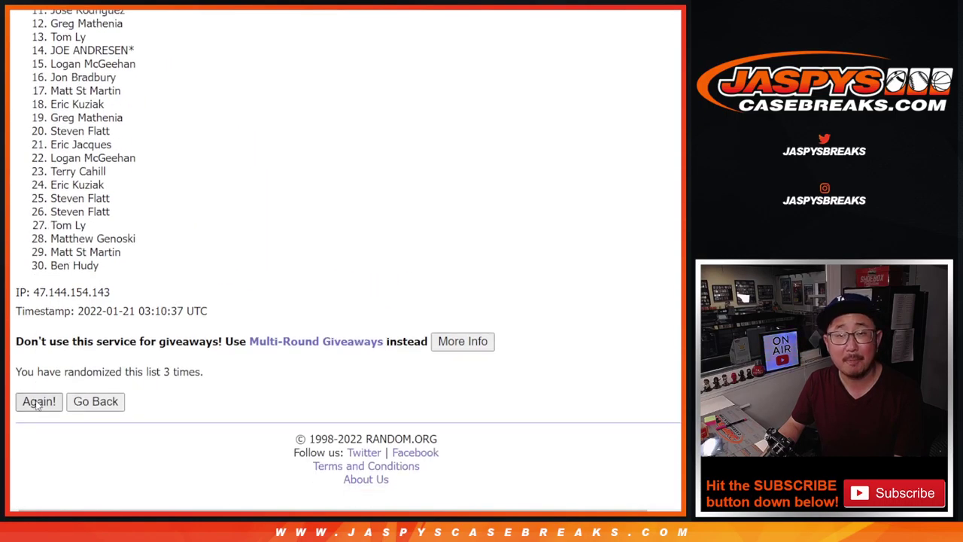
click(38, 402)
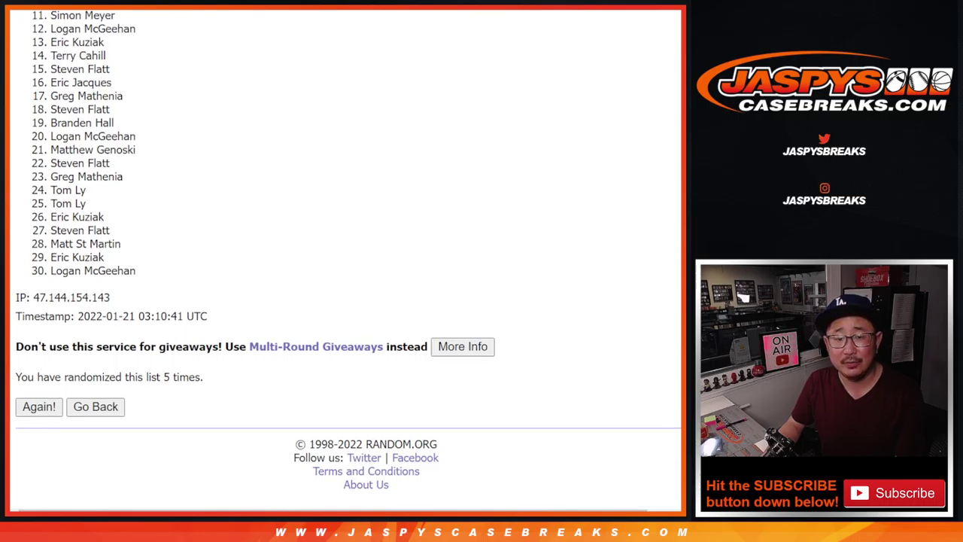
Check the dice result and highlight the top ten names of the shuffled list
key(ctrl+Tab)
key(ctrl+Tab)
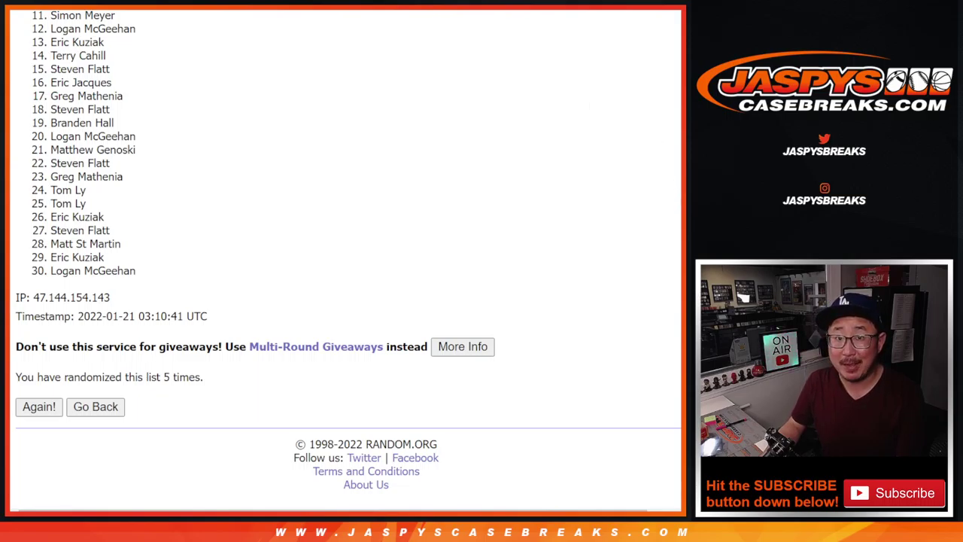
scroll(348, 255, up, 1)
scroll(348, 255, up, 1)
scroll(348, 255, up, 1)
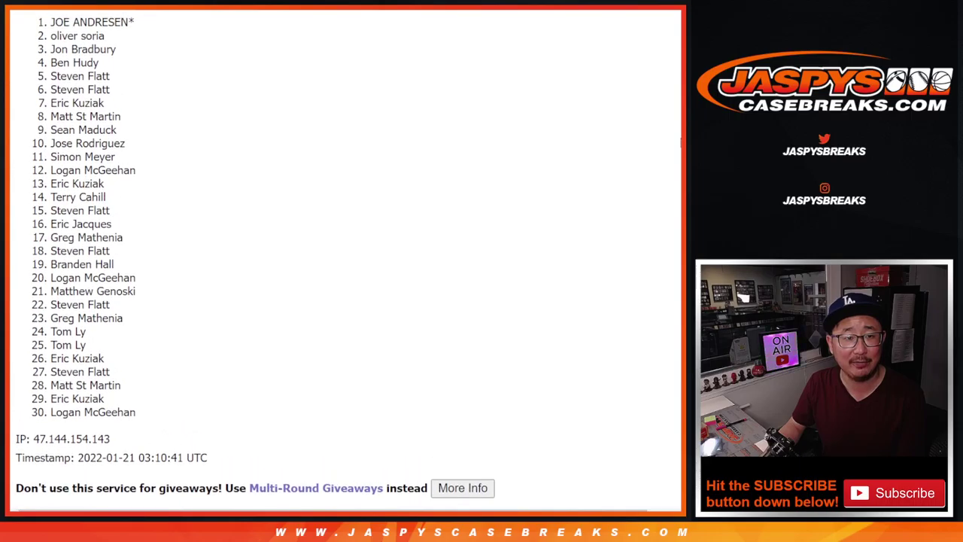
drag(49, 15, 136, 143)
scroll(314, 176, down, 1)
scroll(331, 176, down, 1)
scroll(349, 176, up, 1)
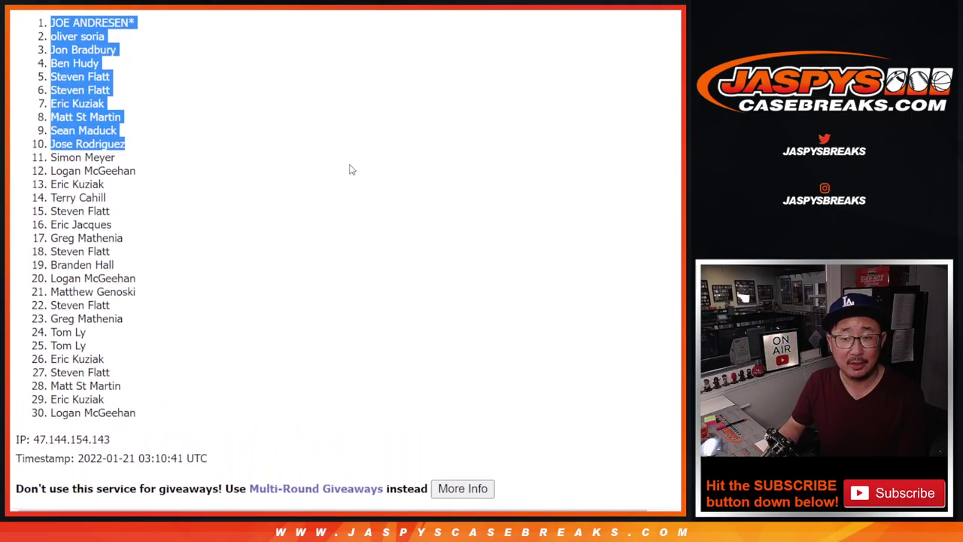